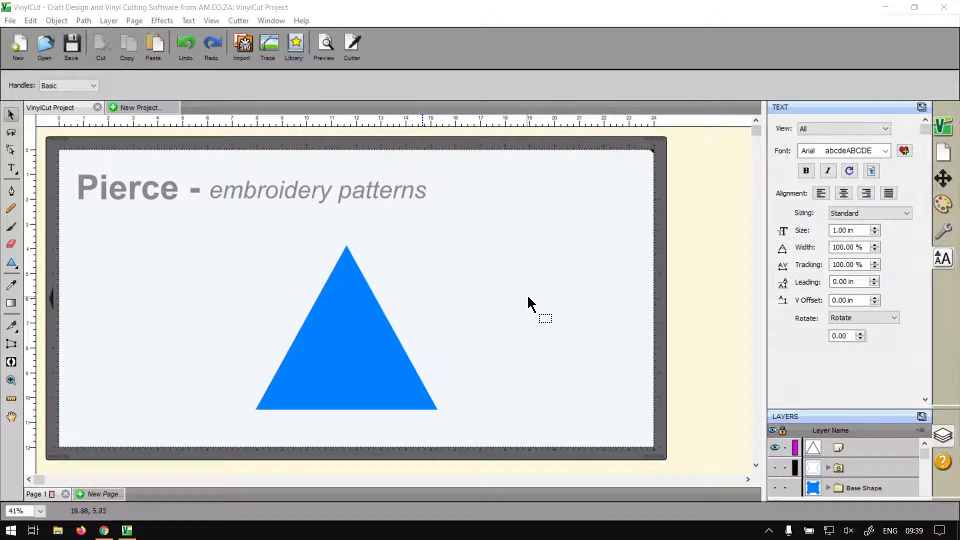
# Open the Pierce effect for the blue triangle and preview it with the default 0.050 in spacing
pyautogui.click(308, 378)
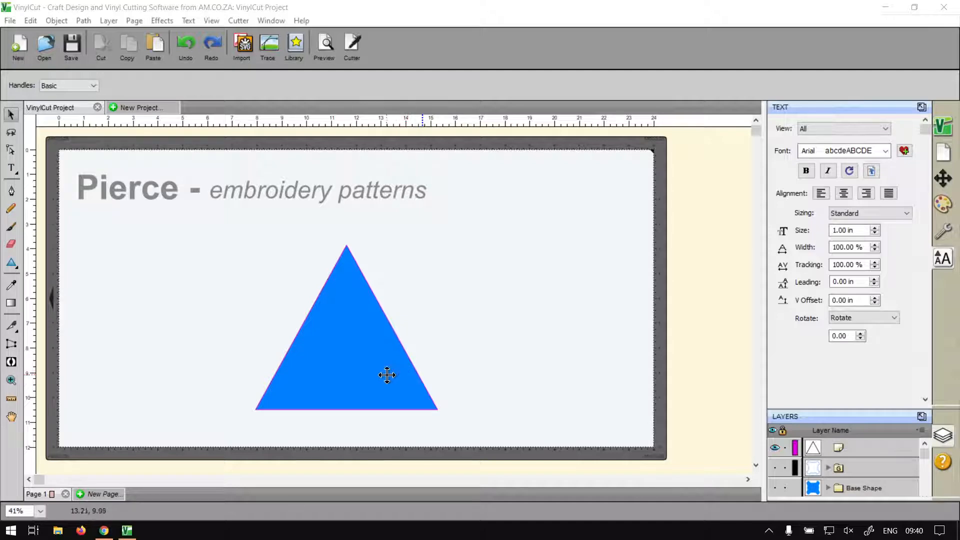
pyautogui.click(357, 319)
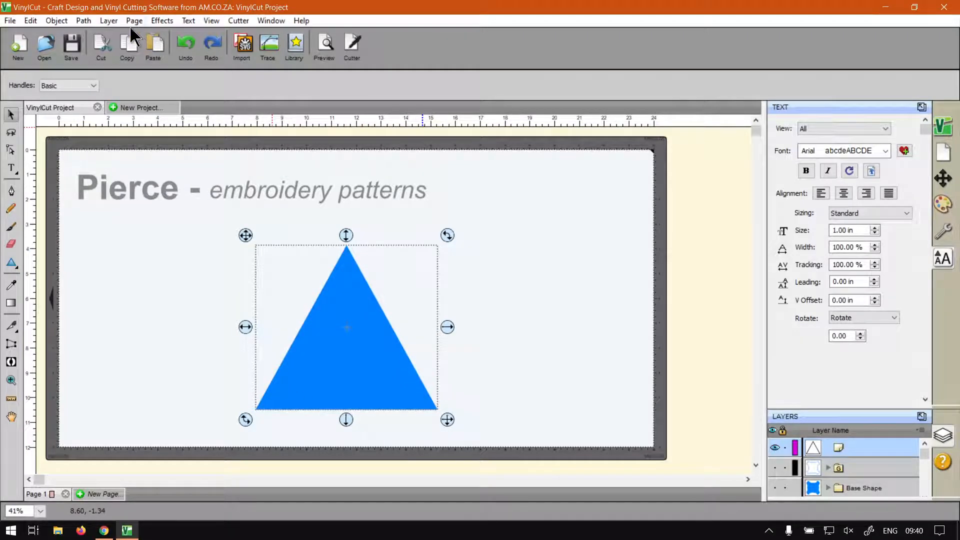
pyautogui.click(161, 22)
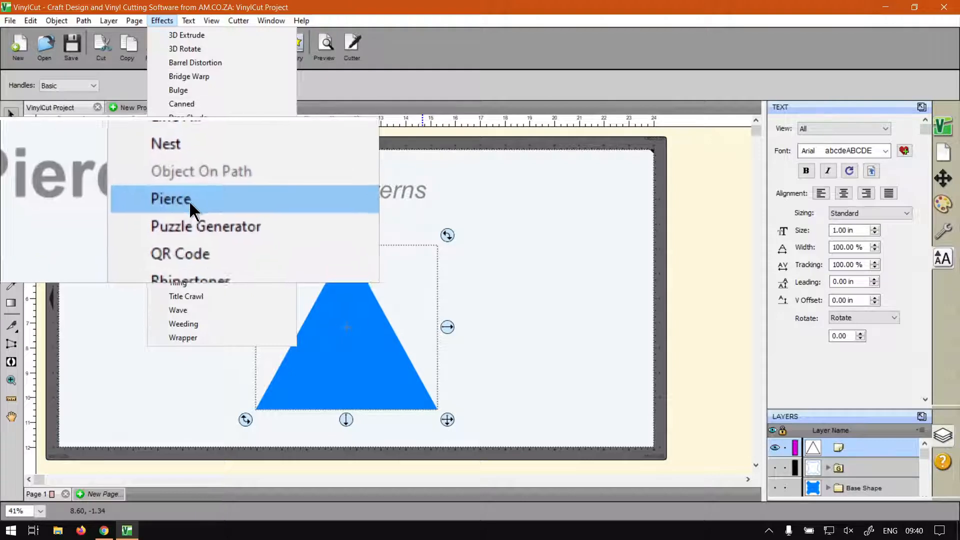
pyautogui.click(191, 200)
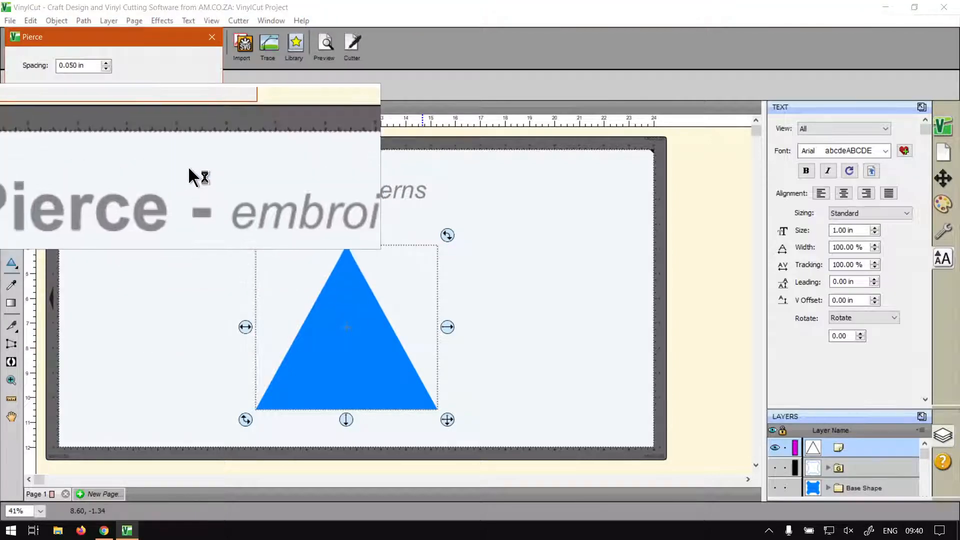
pyautogui.moveTo(146, 38); pyautogui.dragTo(622, 191)
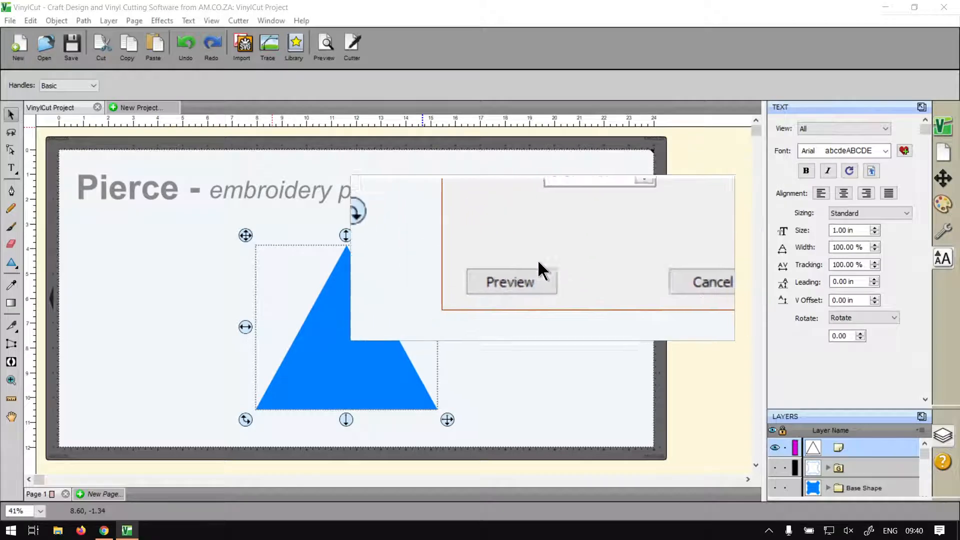
pyautogui.click(533, 270)
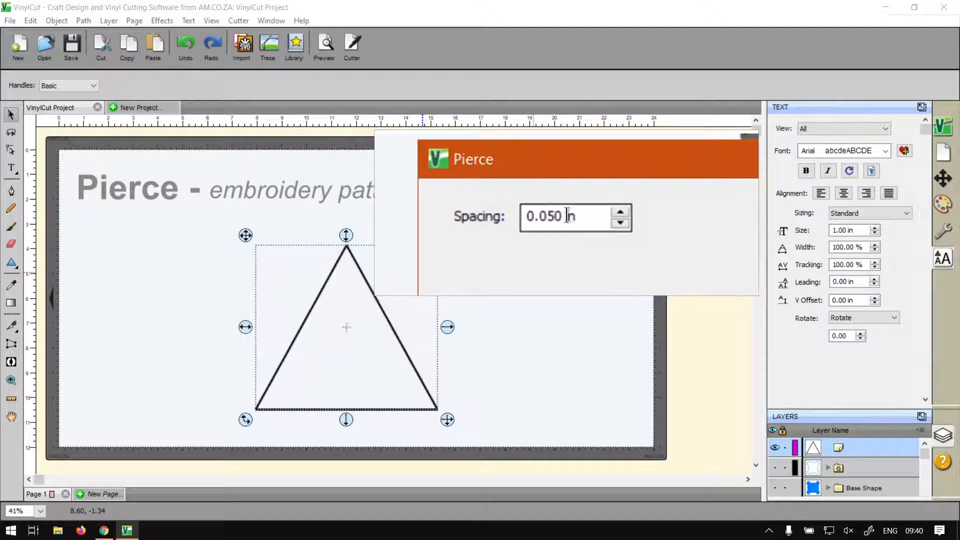
# Set the Pierce spacing to 0.100 in and preview it on the triangle
pyautogui.doubleClick(561, 216)
pyautogui.moveTo(560, 216); pyautogui.dragTo(552, 214)
pyautogui.write('1')
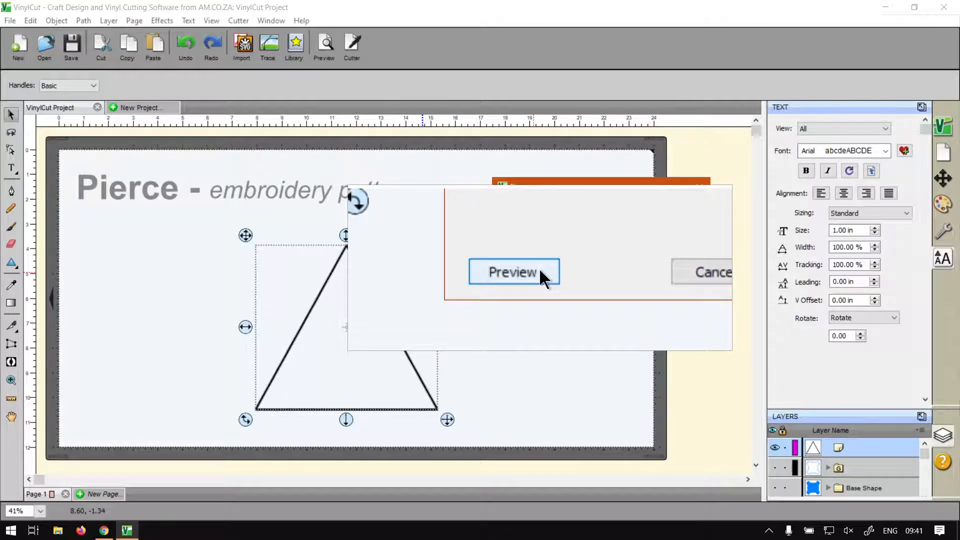
pyautogui.click(541, 268)
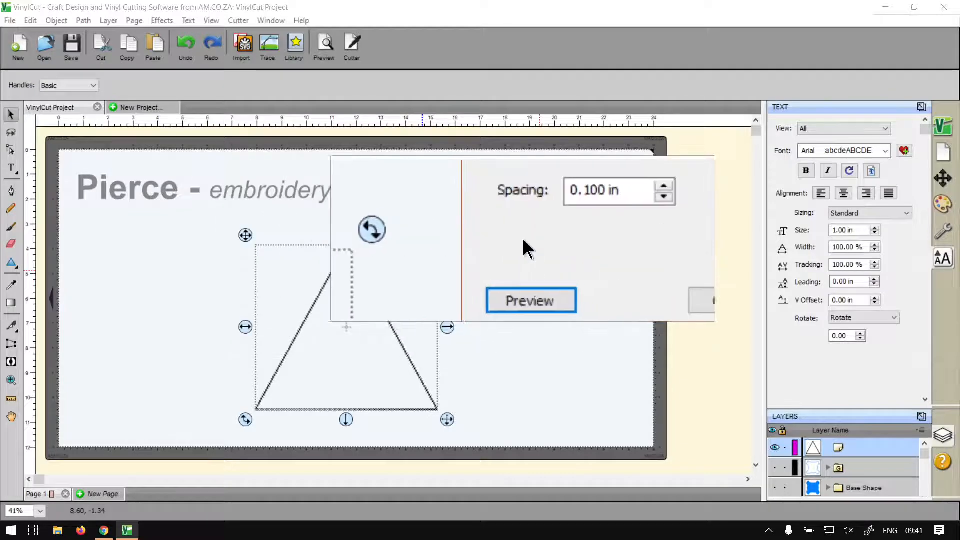
# Set the Pierce spacing to 0.300 in, preview it and apply the effect to the triangle
pyautogui.moveTo(547, 215); pyautogui.dragTo(556, 215)
pyautogui.click(557, 215)
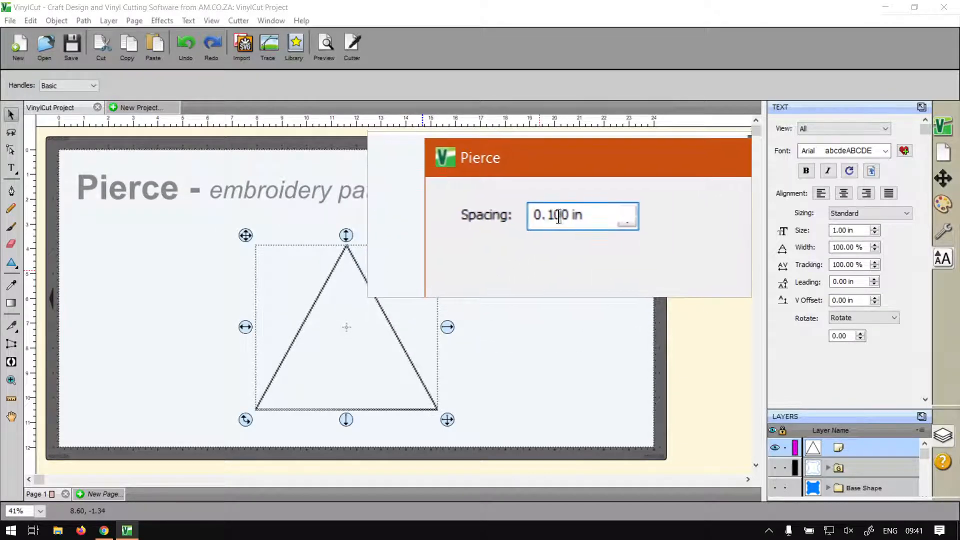
pyautogui.press('BackSpace')
pyautogui.write('3')
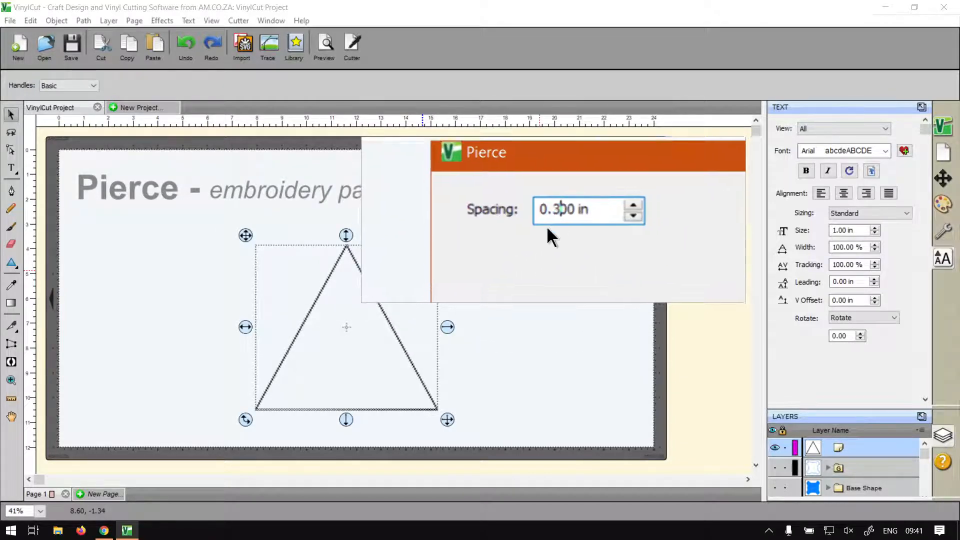
pyautogui.click(527, 274)
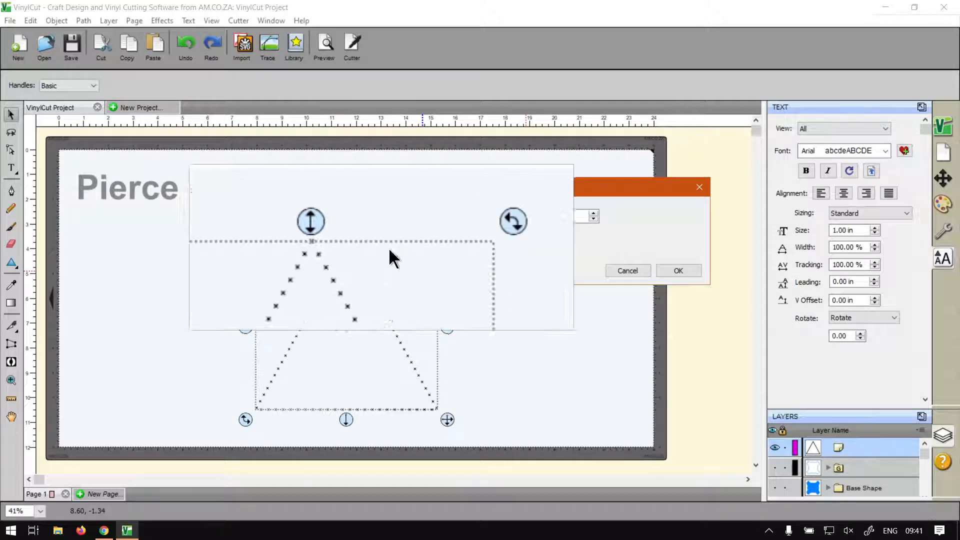
pyautogui.click(560, 215)
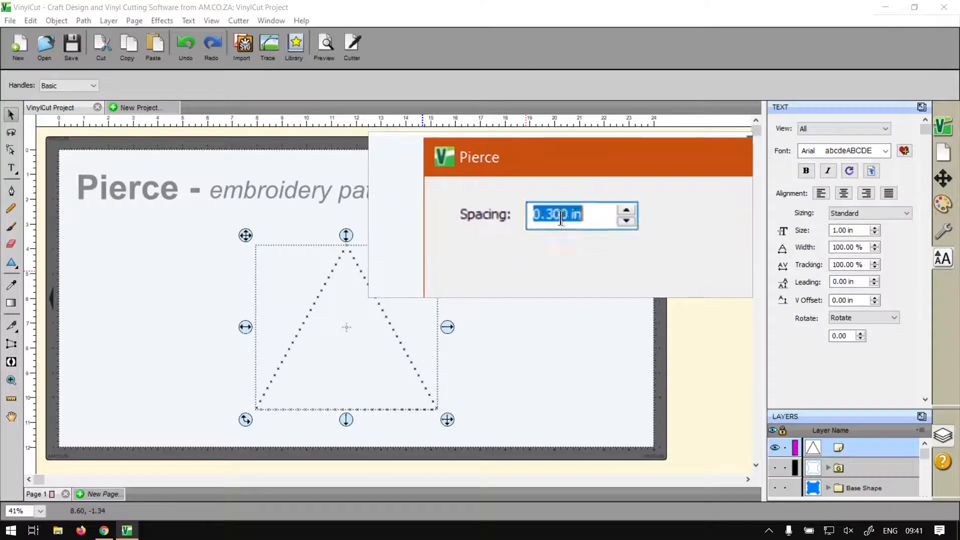
pyautogui.click(559, 215)
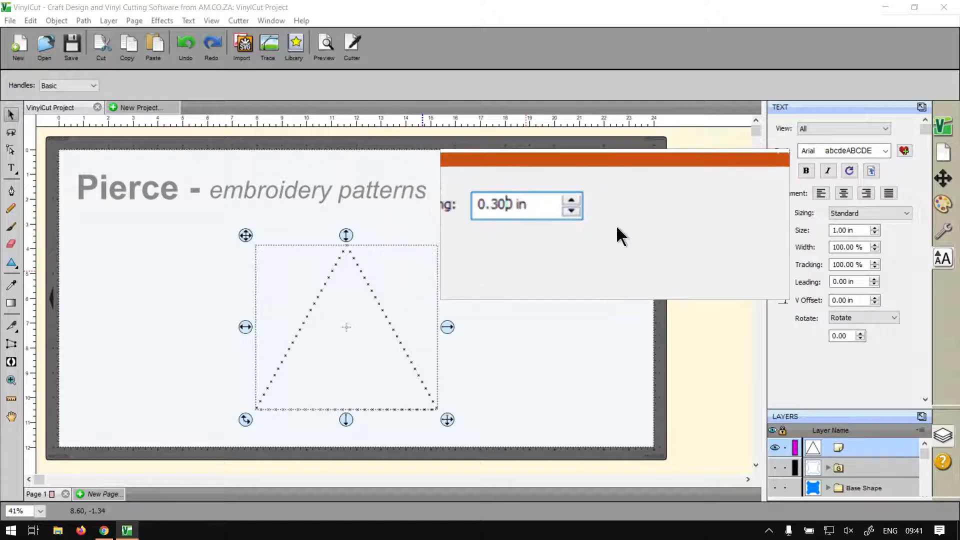
pyautogui.click(675, 270)
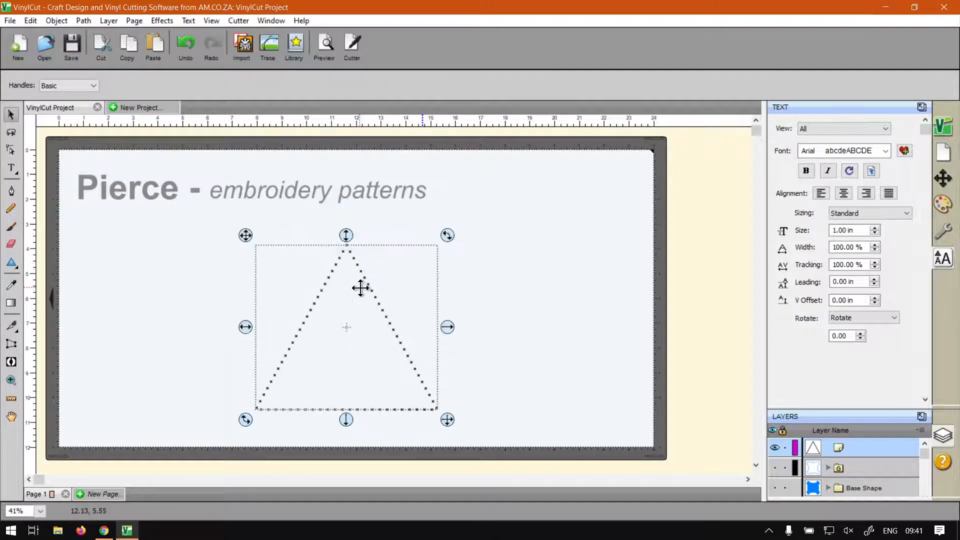
pyautogui.click(490, 279)
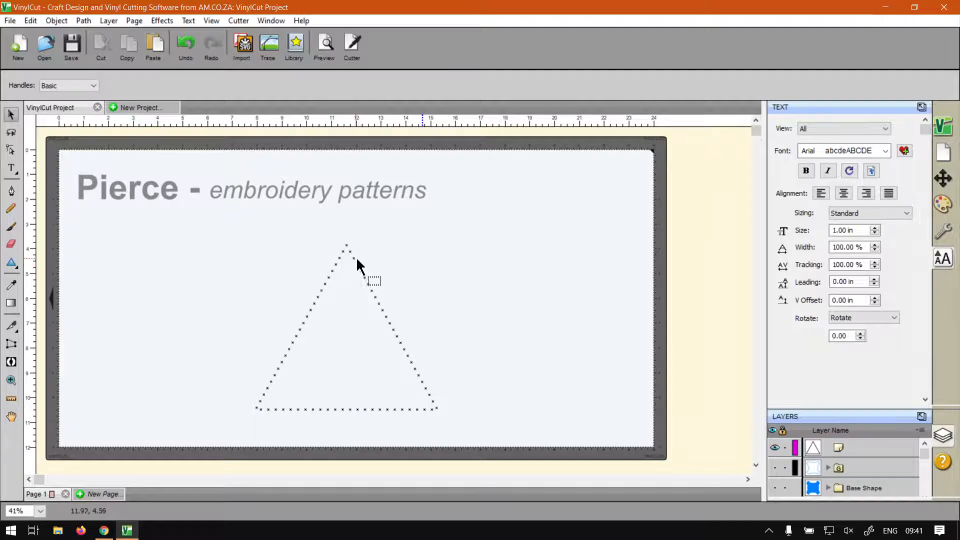
# Examine the pierce marks along the triangle's outline up close and across the whole shape
pyautogui.scroll(2, 356, 260)
pyautogui.scroll(1, 390, 210)
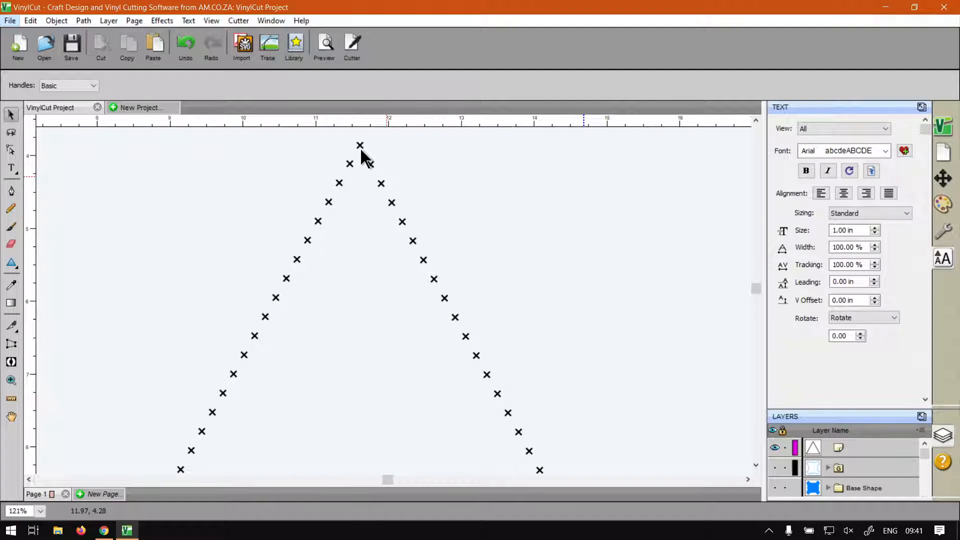
pyautogui.press('super+plus')
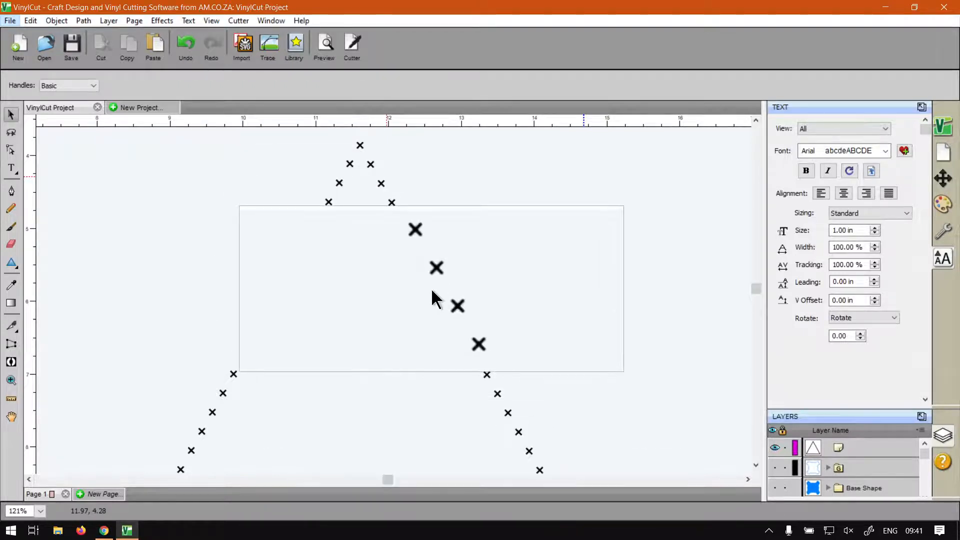
pyautogui.press('super+Escape')
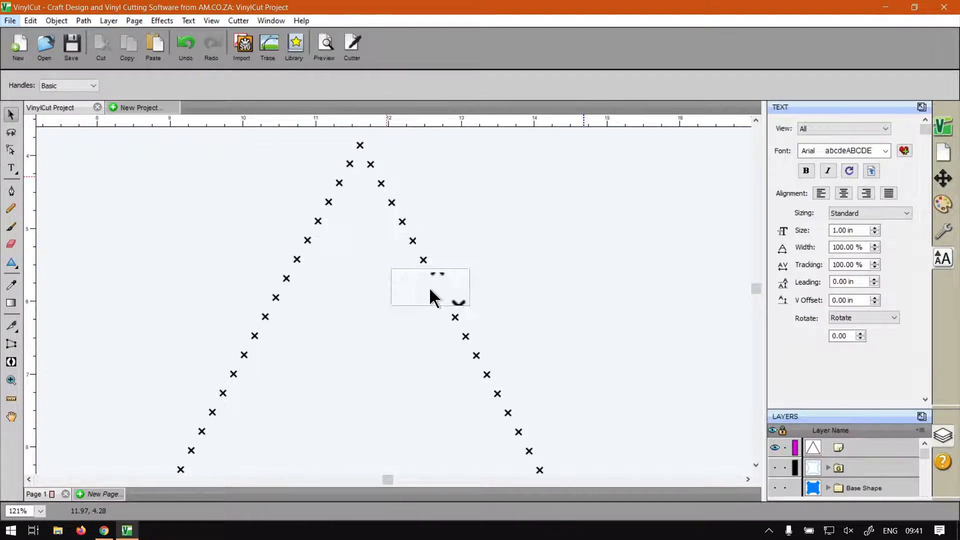
pyautogui.click(424, 261)
pyautogui.scroll(-1, 451, 260)
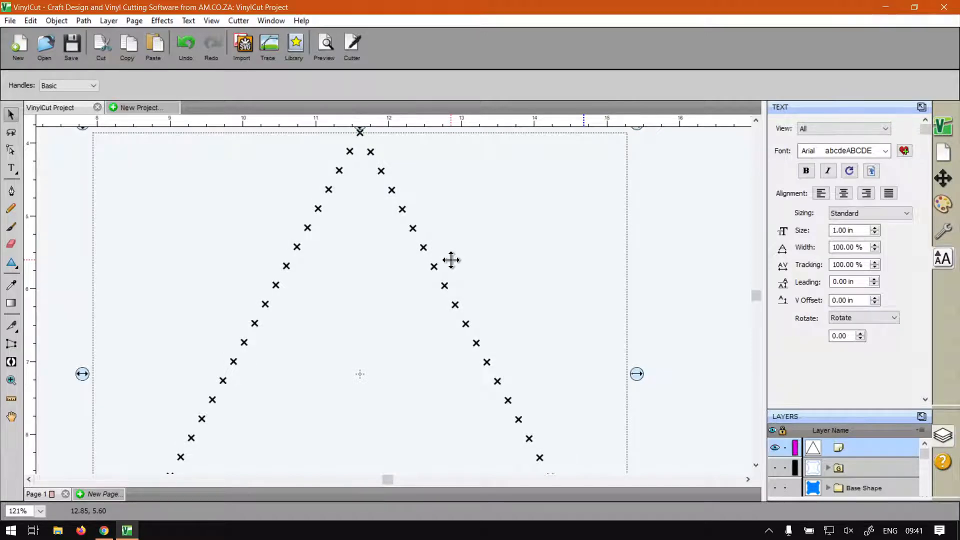
pyautogui.scroll(-4, 451, 259)
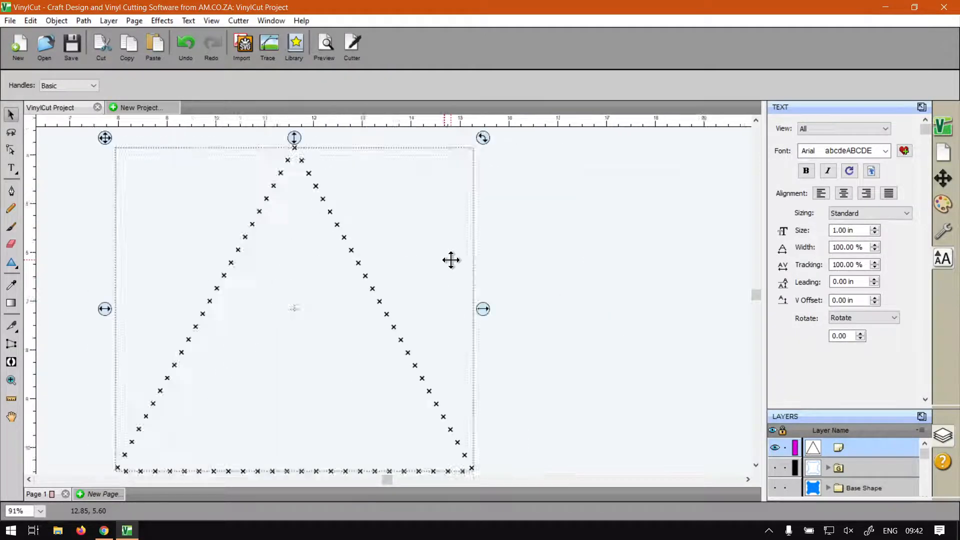
pyautogui.scroll(-1, 451, 260)
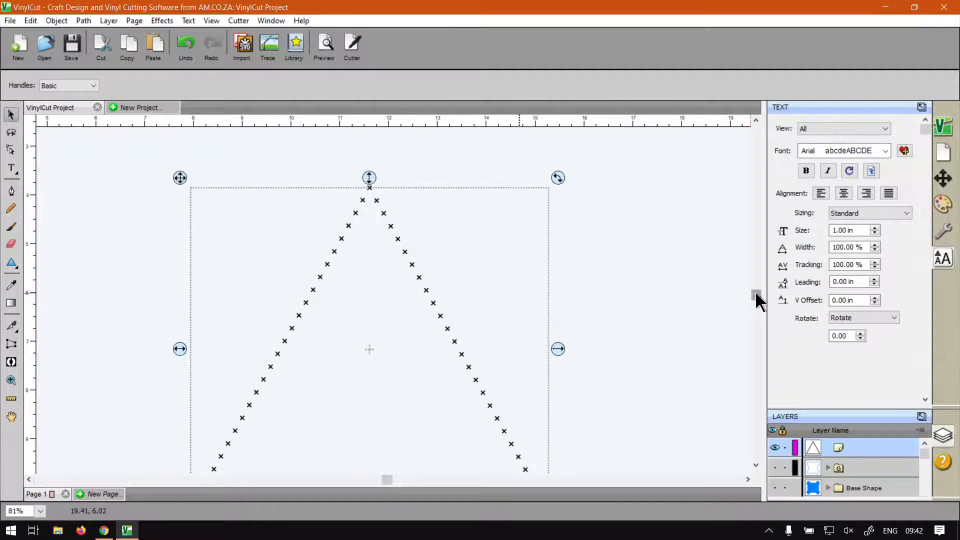
pyautogui.moveTo(755, 299); pyautogui.dragTo(756, 335)
pyautogui.scroll(-1, 599, 306)
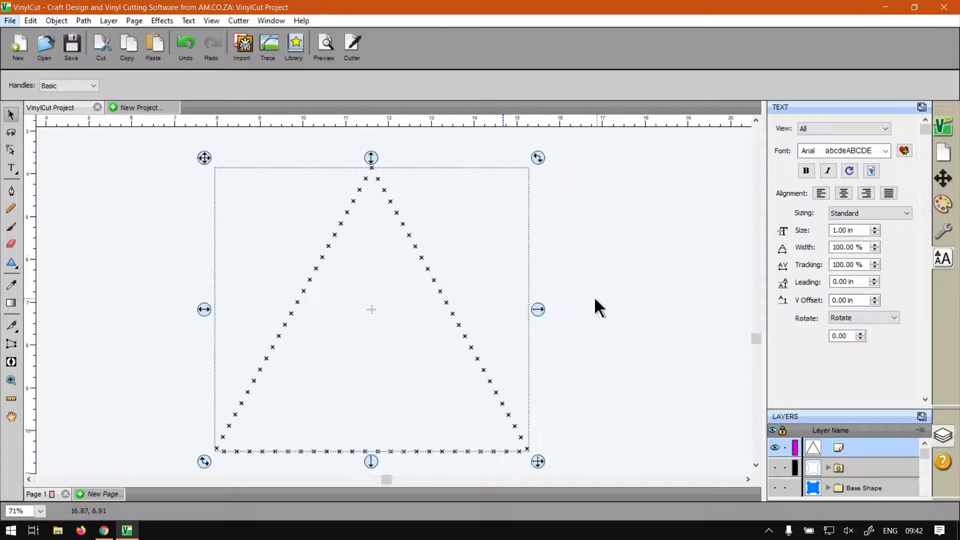
# Remove the effects from the pierced triangle to restore its original solid shape
pyautogui.click(165, 22)
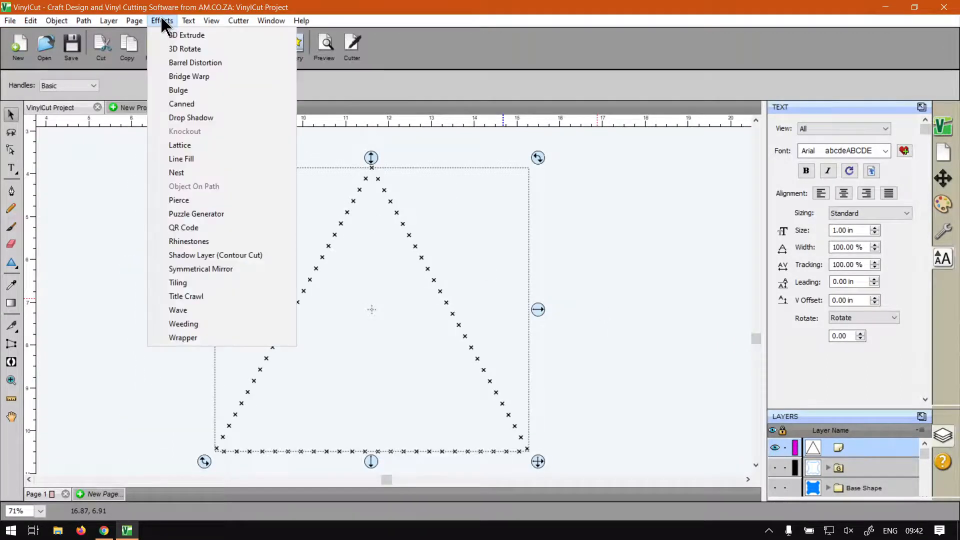
pyautogui.moveTo(52, 26)
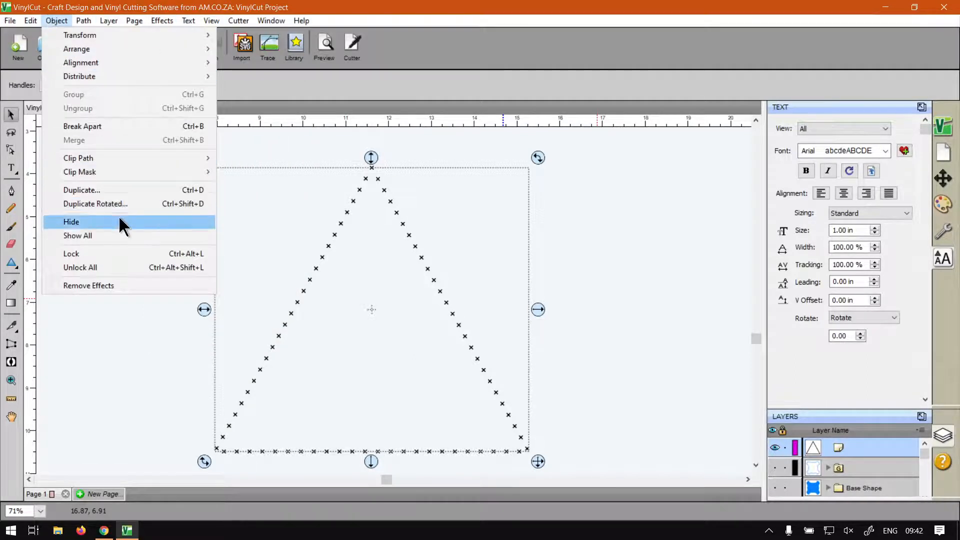
pyautogui.click(100, 285)
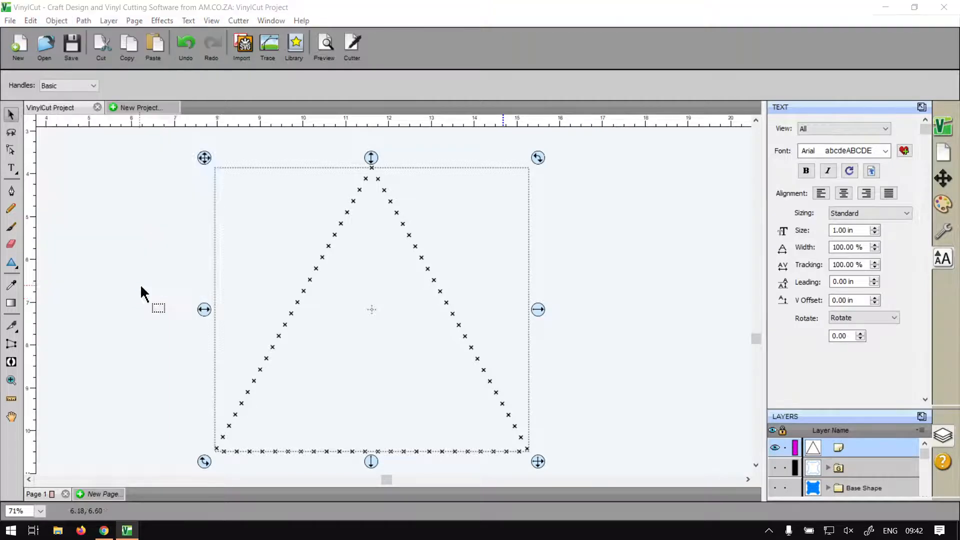
pyautogui.press('super')
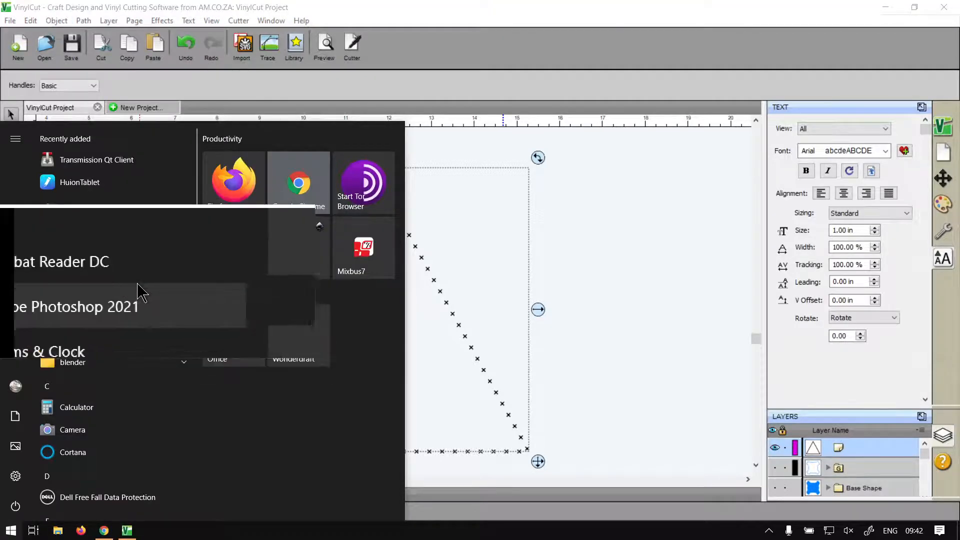
pyautogui.press('Escape')
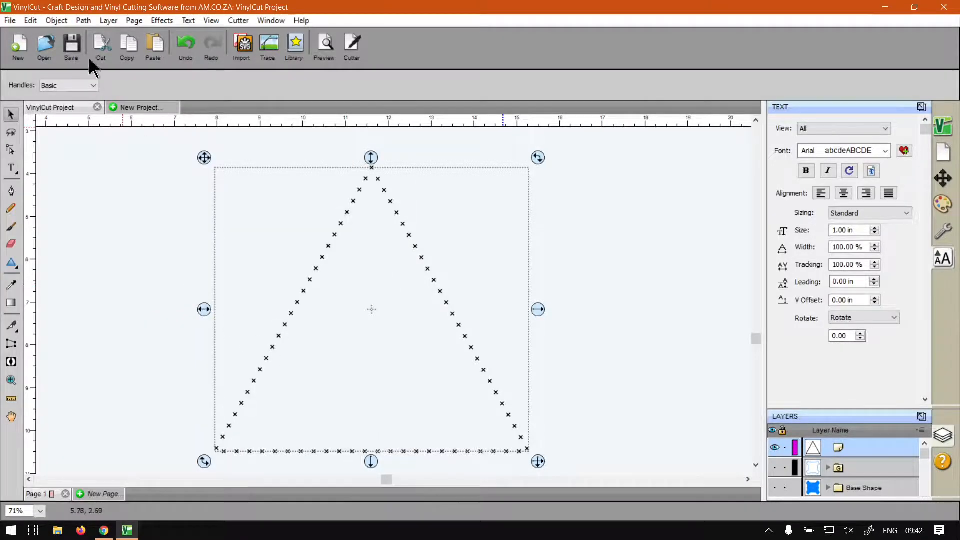
pyautogui.click(57, 21)
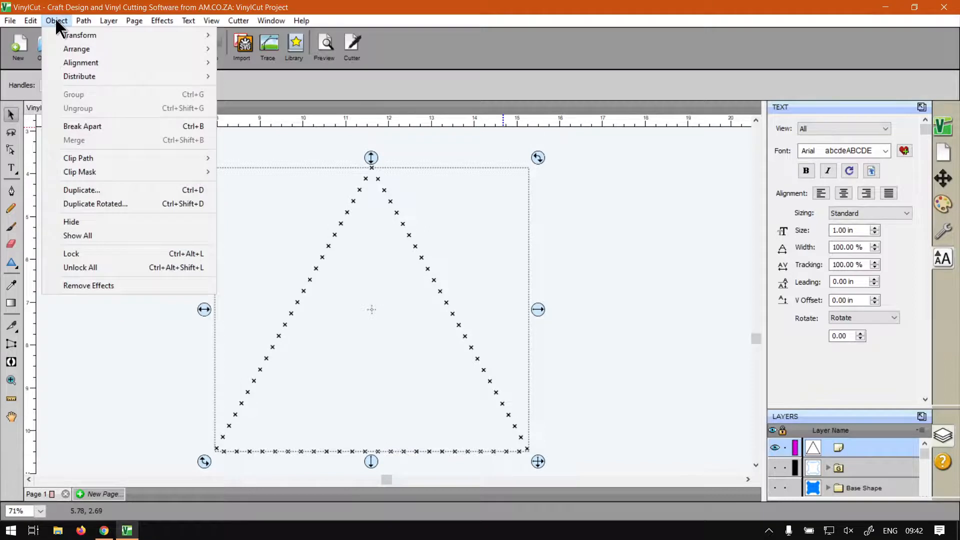
pyautogui.click(95, 286)
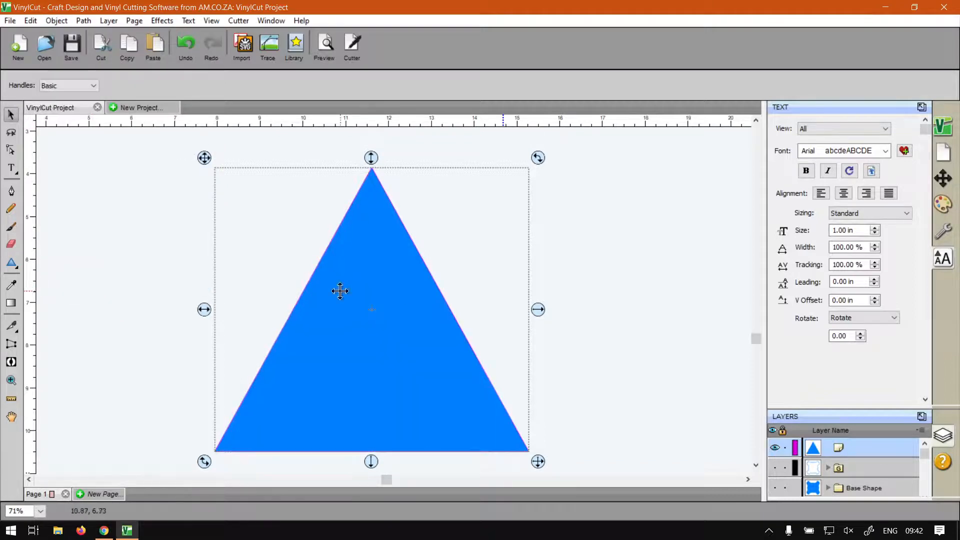
pyautogui.click(386, 352)
pyautogui.click(161, 21)
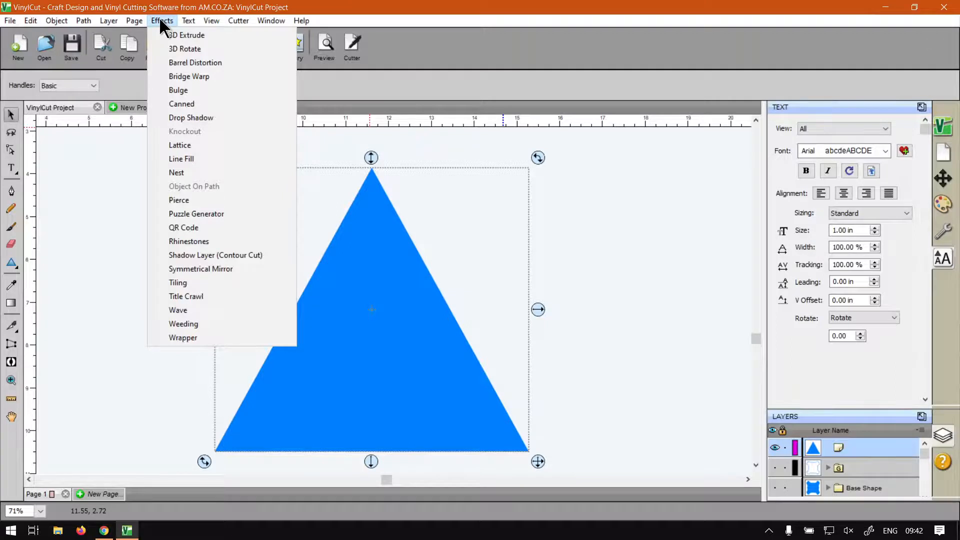
pyautogui.click(211, 201)
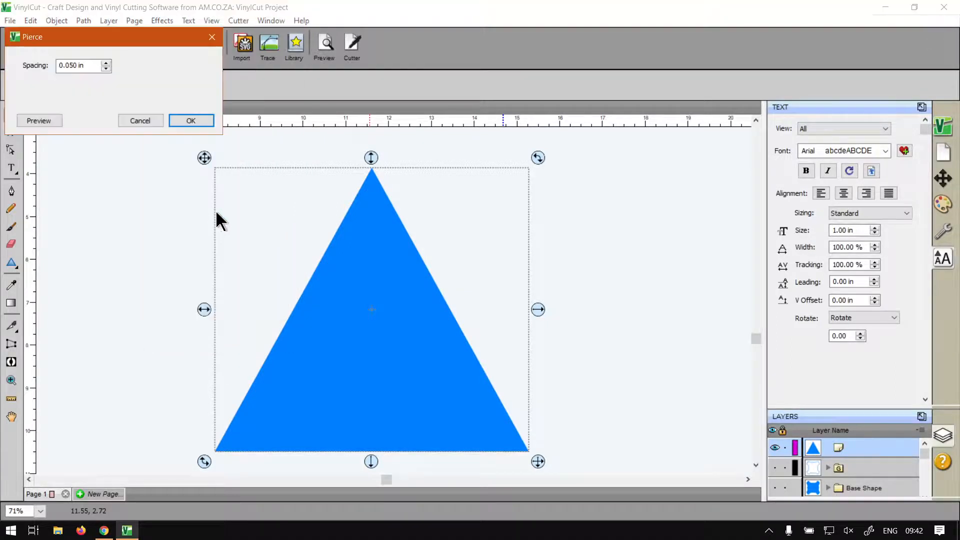
pyautogui.click(138, 120)
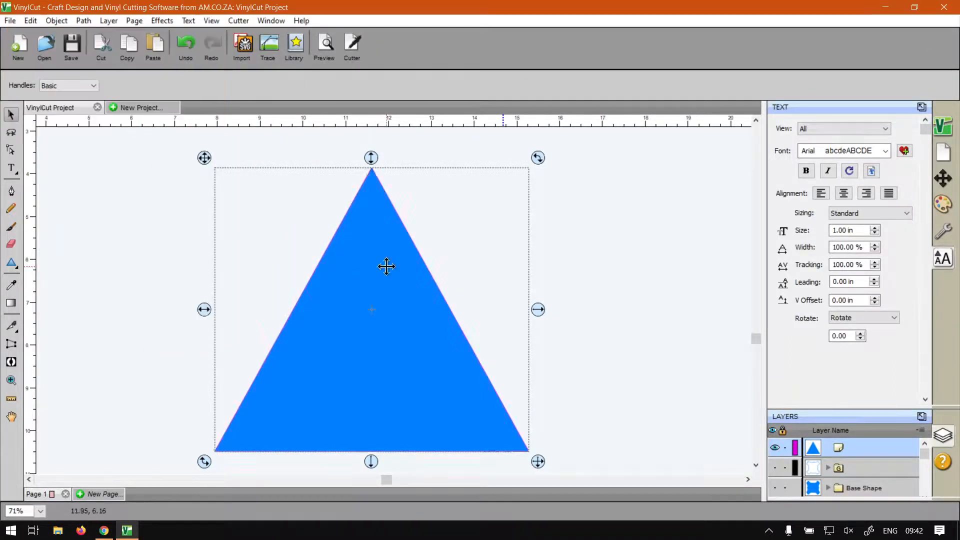
pyautogui.click(541, 322)
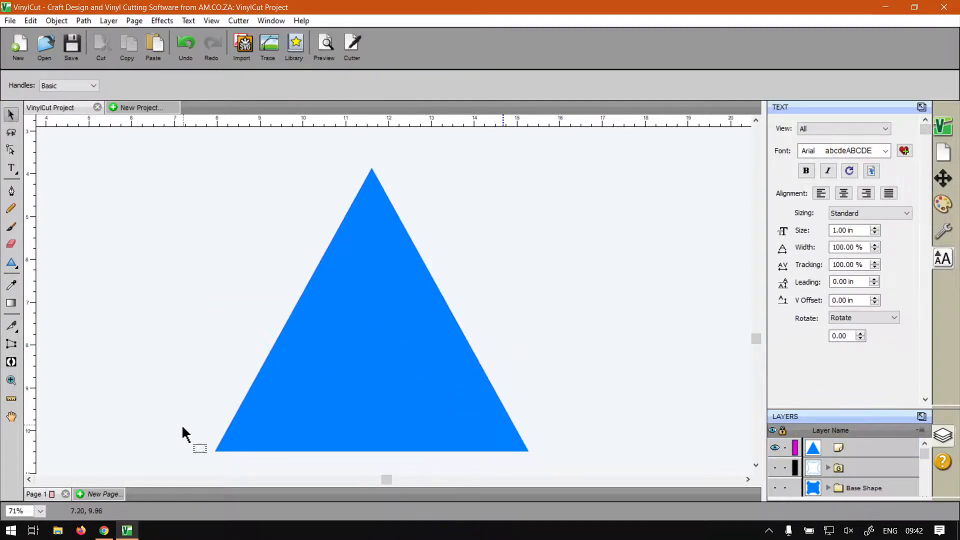
# Switch to Chrome and view the VinylCut homepage and the Software Training Videos site with its search suggestions
pyautogui.click(95, 536)
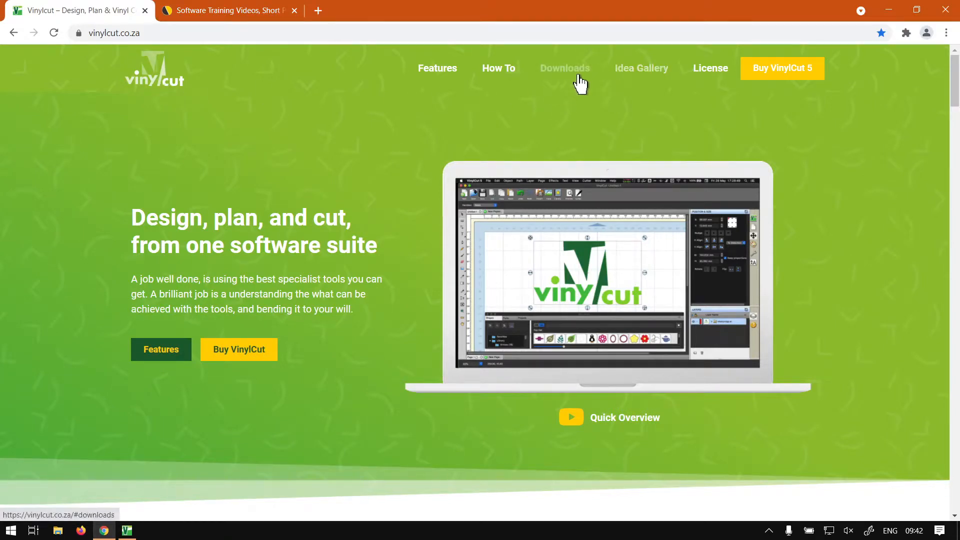
pyautogui.click(197, 10)
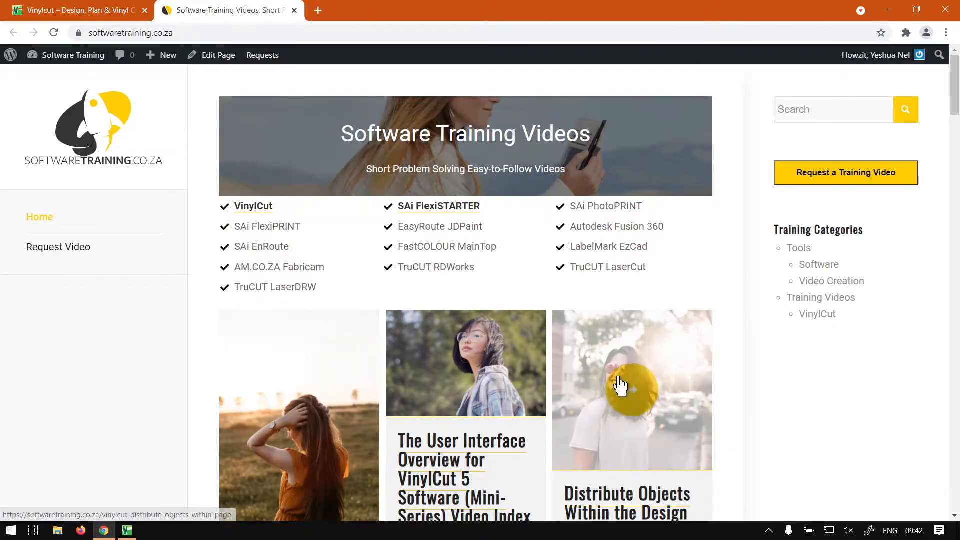
pyautogui.click(810, 110)
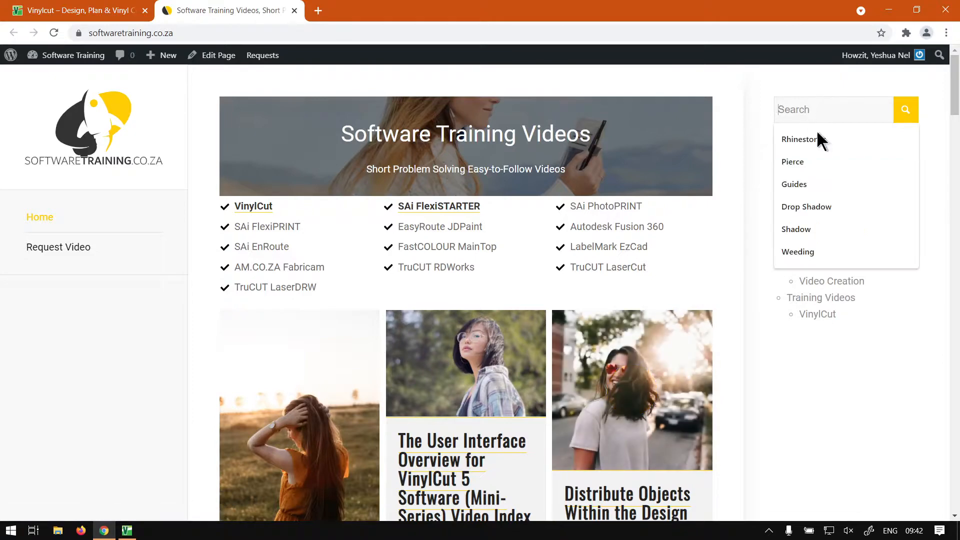
pyautogui.click(752, 183)
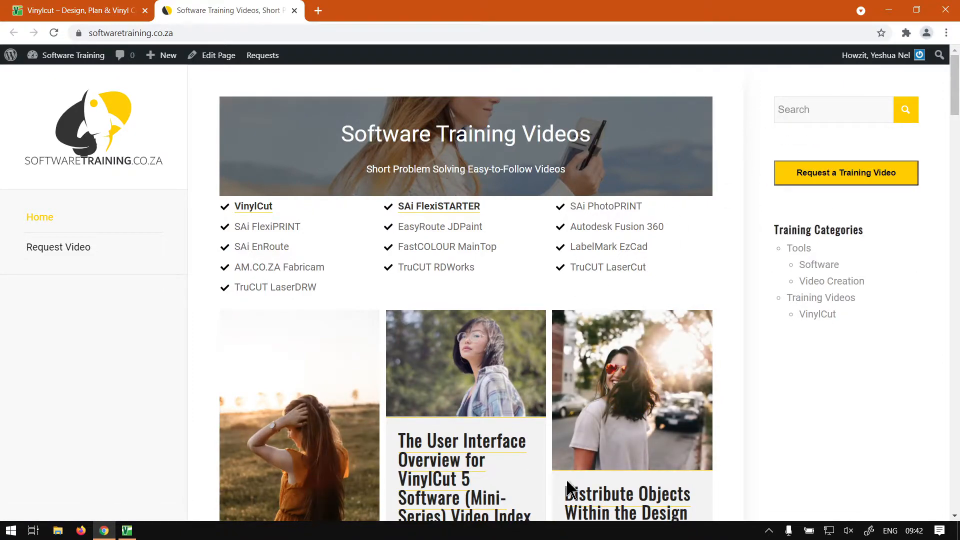